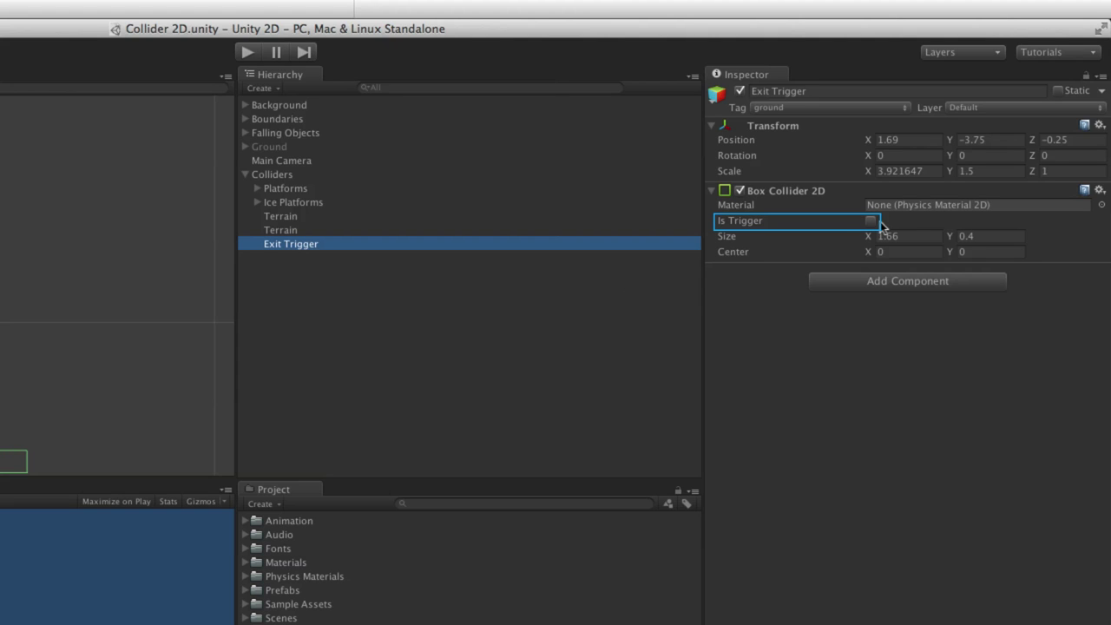
# Mark the Exit Trigger's Box Collider 2D as Is Trigger and test the scene in Play mode.
pyautogui.click(870, 221)
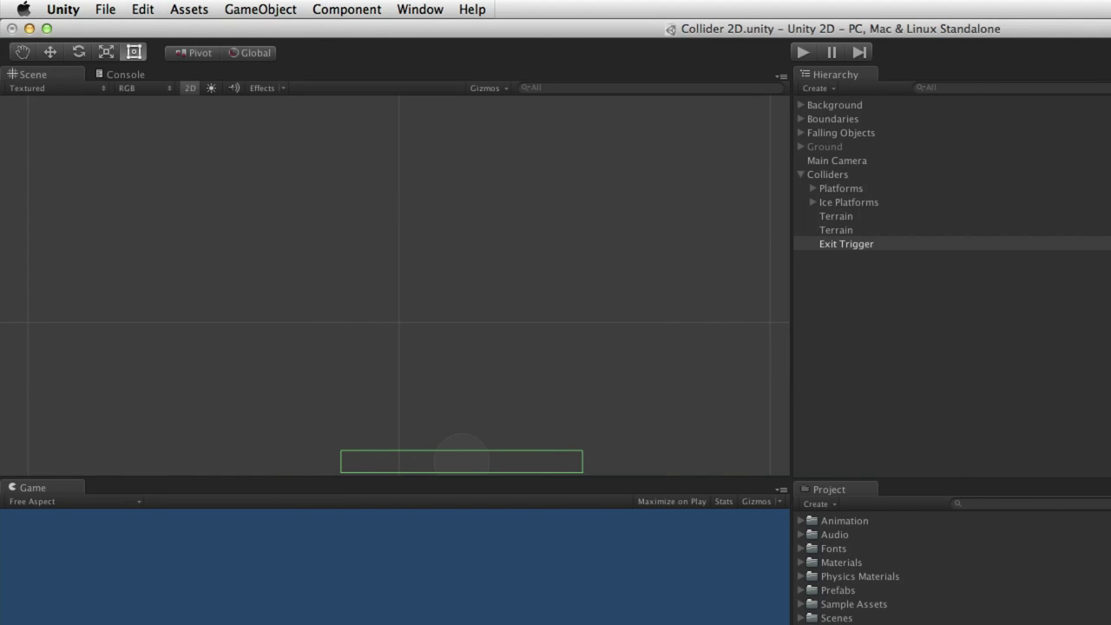
pyautogui.press('super+p')
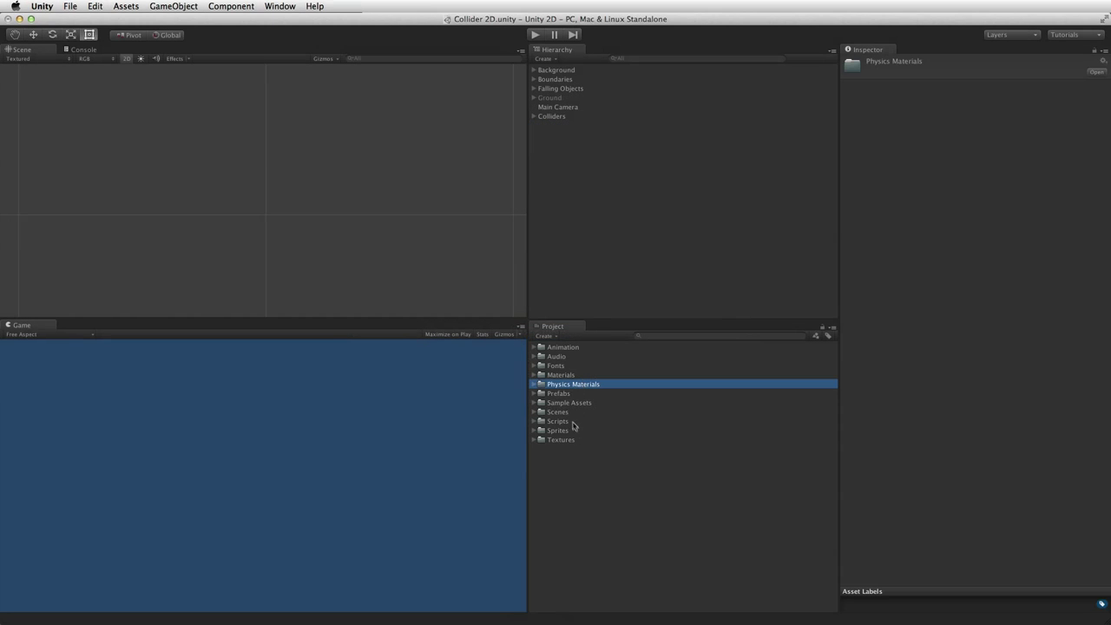
# Expand Physics Materials and inspect the Bouncy and Slippery materials' friction and bounciness settings.
pyautogui.click(533, 384)
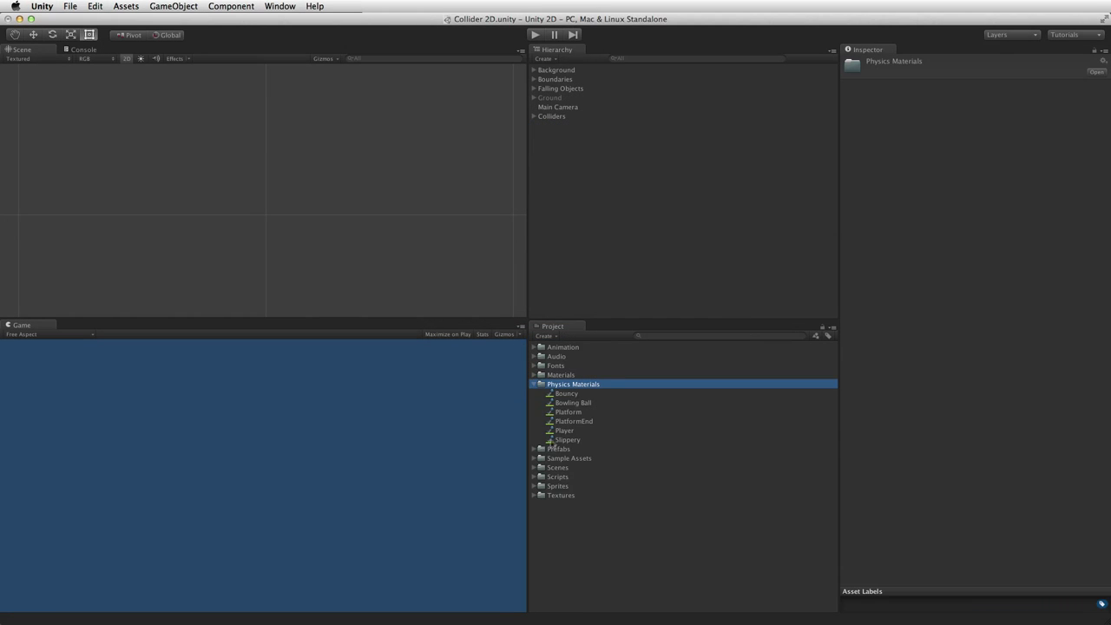
pyautogui.click(566, 393)
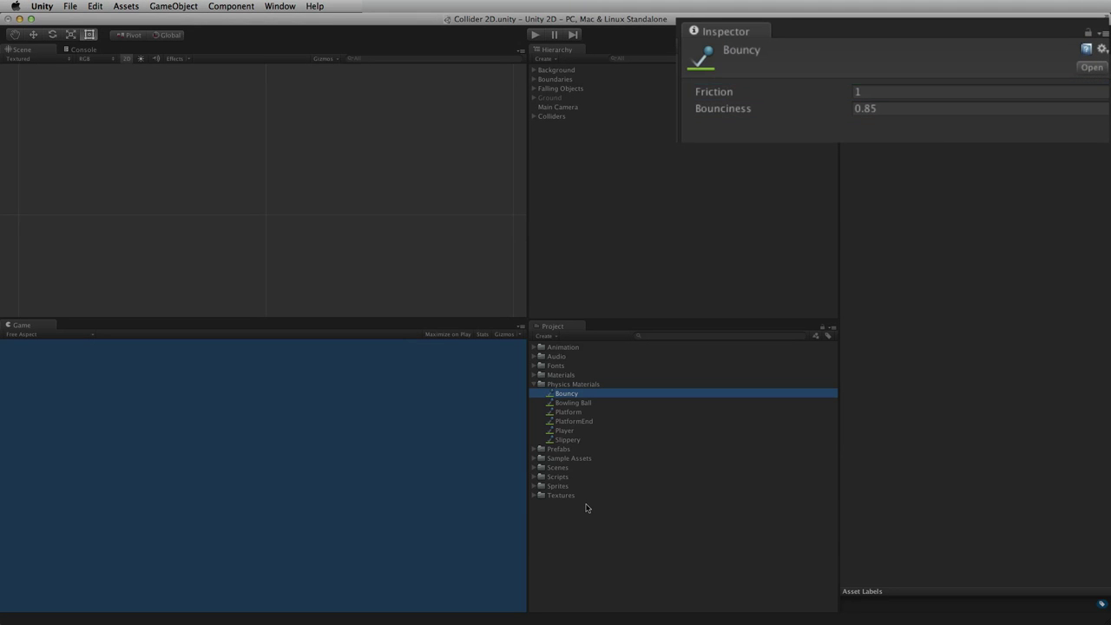
pyautogui.click(591, 439)
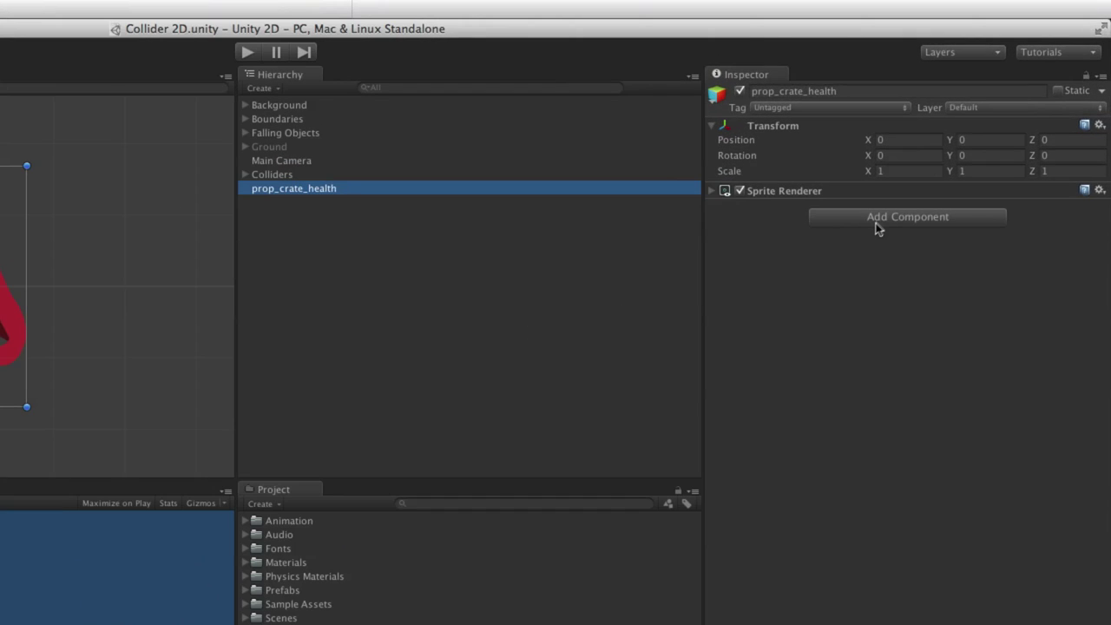
# Add a Box Collider 2D from Physics 2D to the health crate.
pyautogui.click(957, 145)
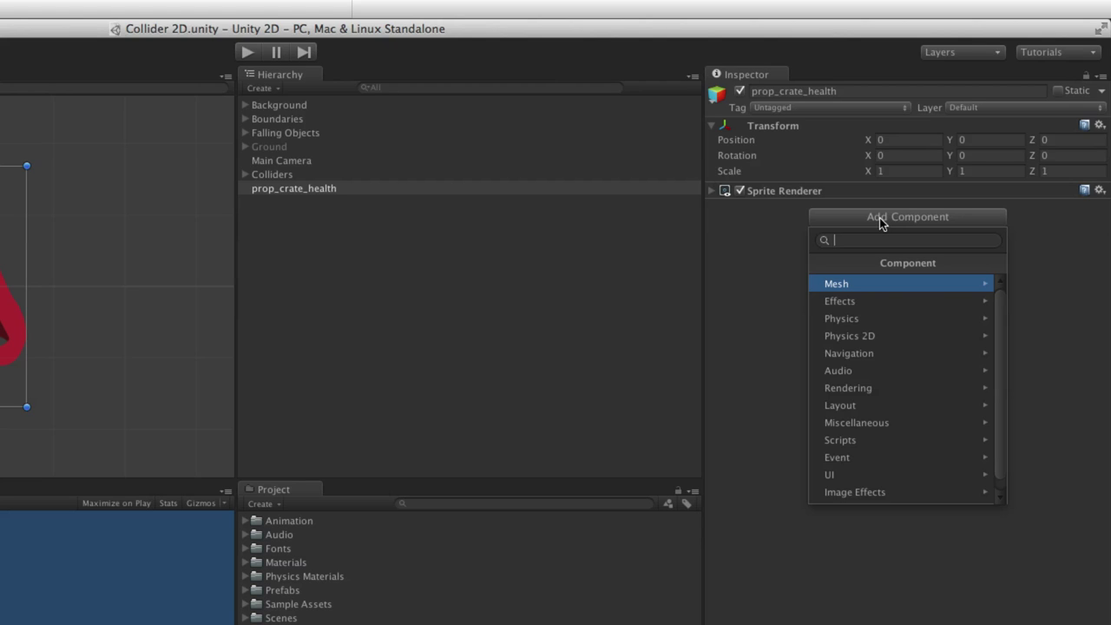
pyautogui.click(902, 336)
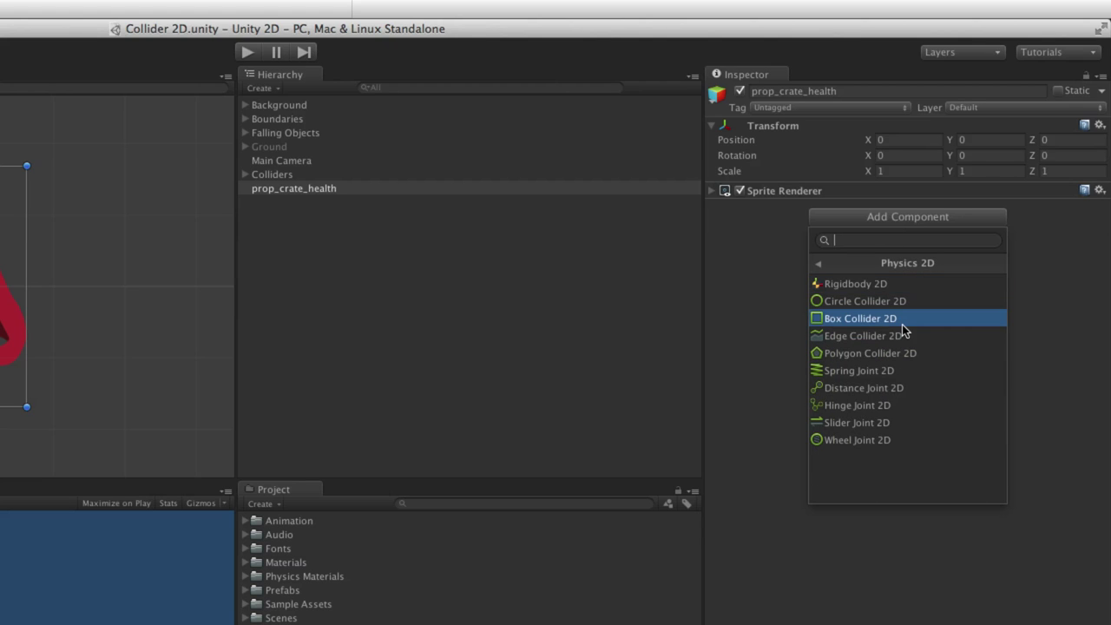
pyautogui.click(902, 322)
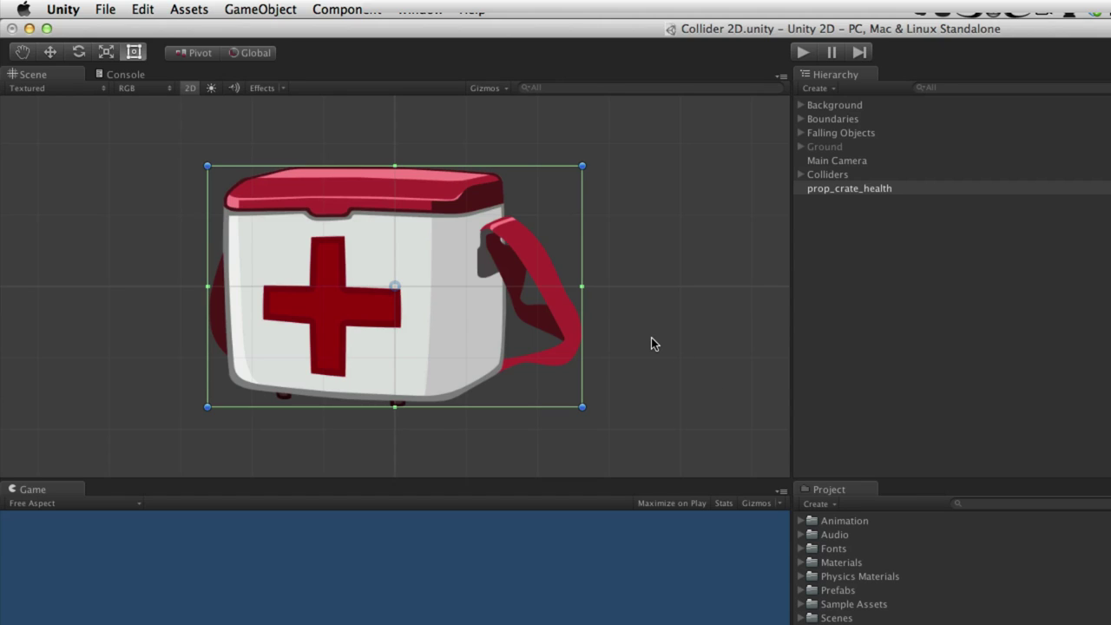
# Trim the box collider's right, side and bottom edges to fit the crate body, excluding the strap.
pyautogui.press('shift')
pyautogui.moveTo(583, 289); pyautogui.dragTo(506, 309)
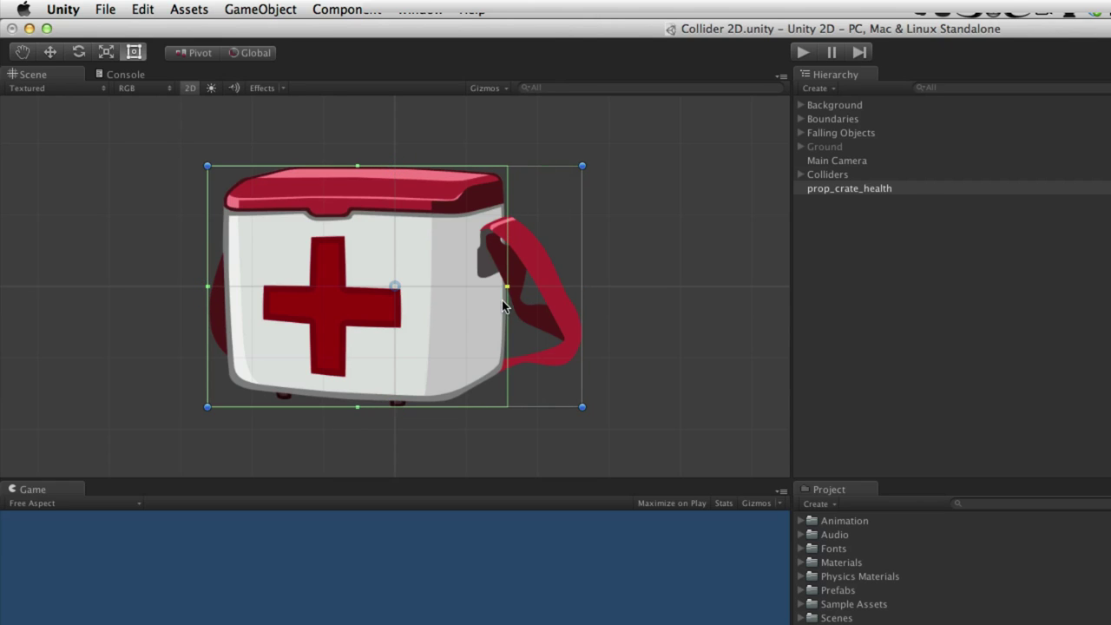
pyautogui.moveTo(209, 287); pyautogui.dragTo(224, 288)
pyautogui.moveTo(370, 409); pyautogui.dragTo(365, 402)
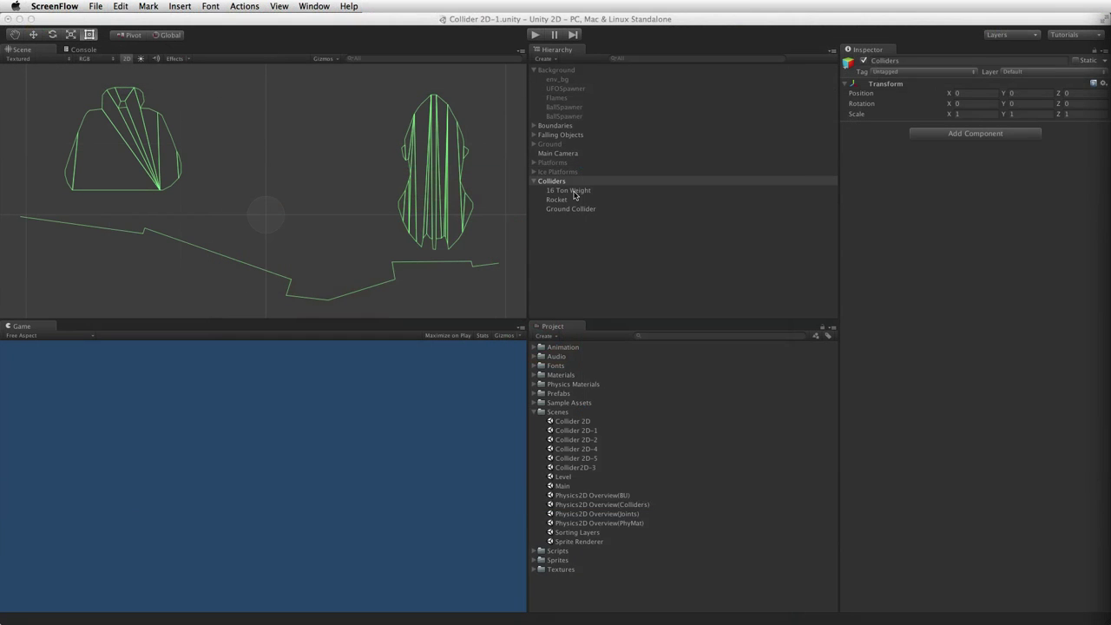
# Add a right-side spike and two downward bottom points to the 16 Ton Weight's polygon collider.
pyautogui.doubleClick(571, 191)
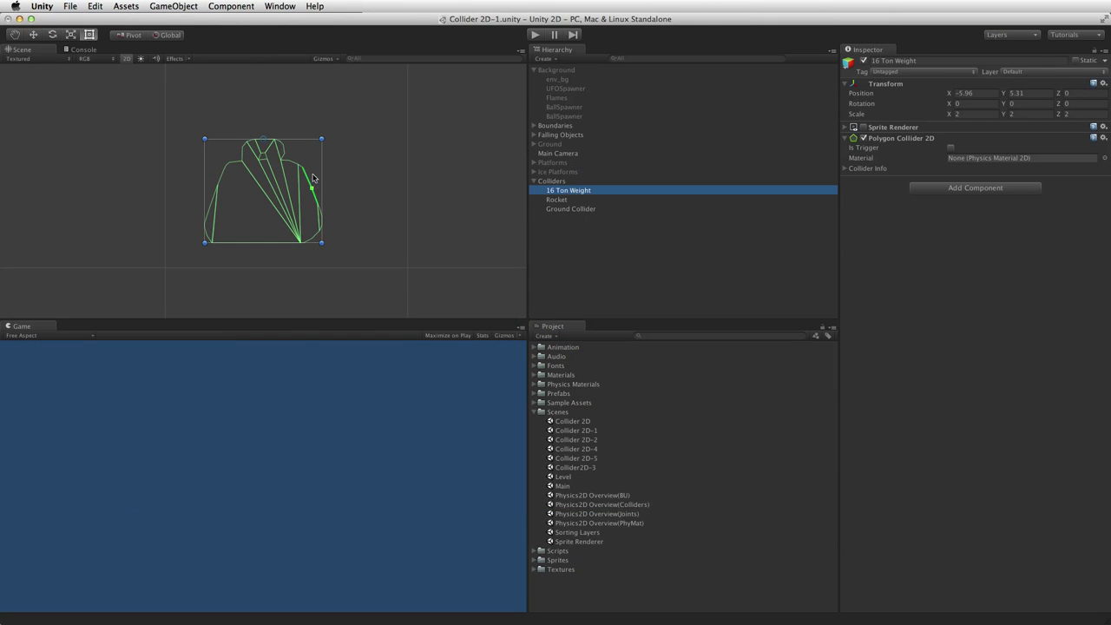
pyautogui.moveTo(305, 172); pyautogui.dragTo(346, 204)
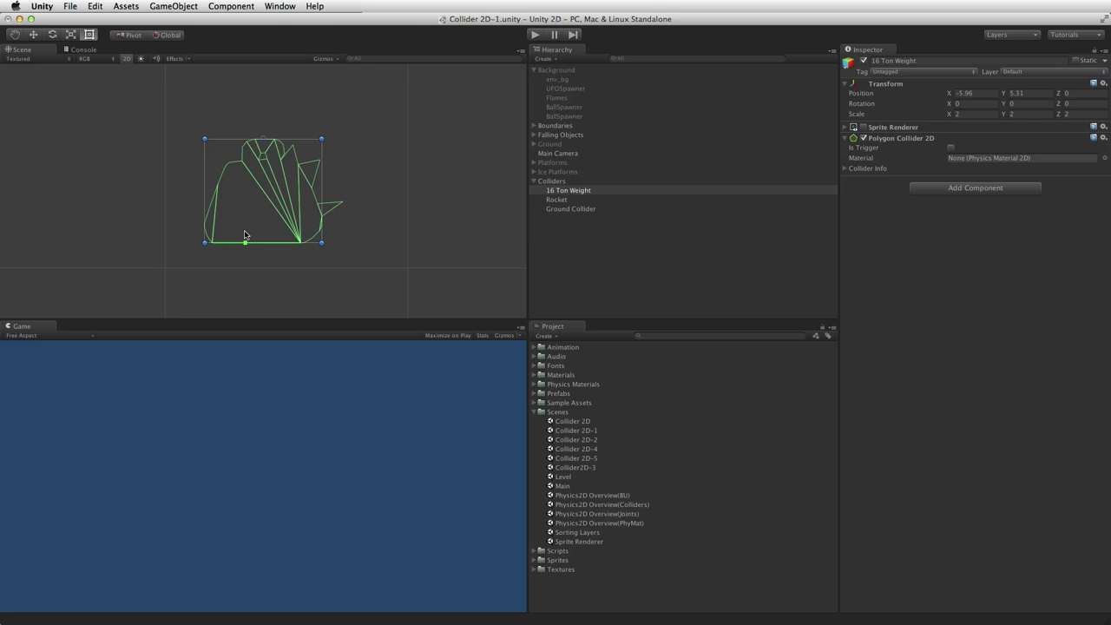
pyautogui.moveTo(246, 242); pyautogui.dragTo(250, 271)
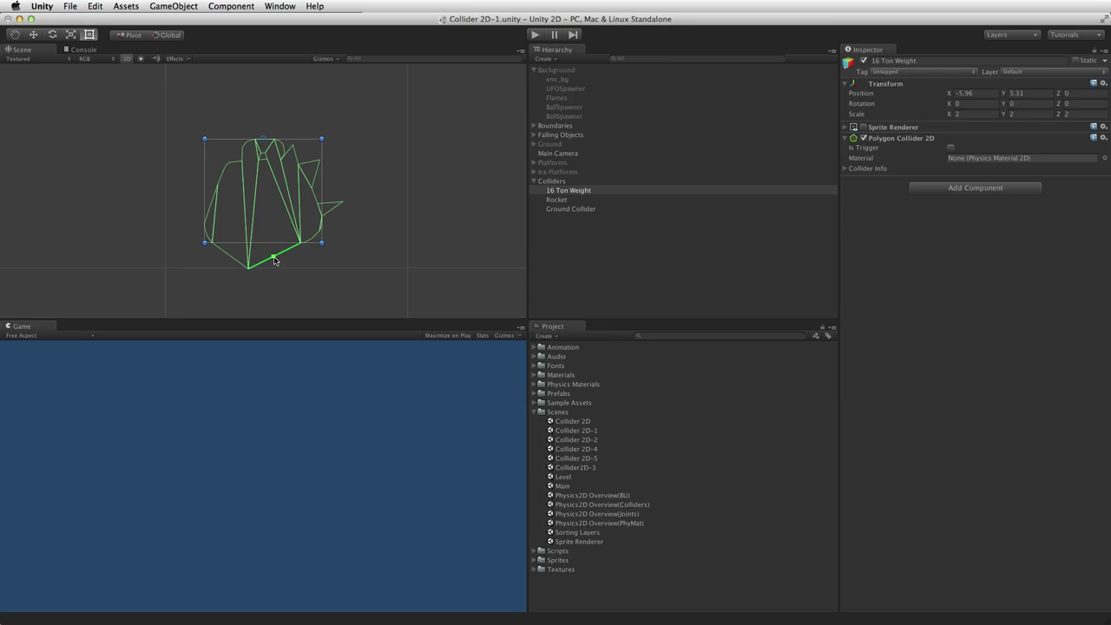
pyautogui.moveTo(274, 261); pyautogui.dragTo(280, 268)
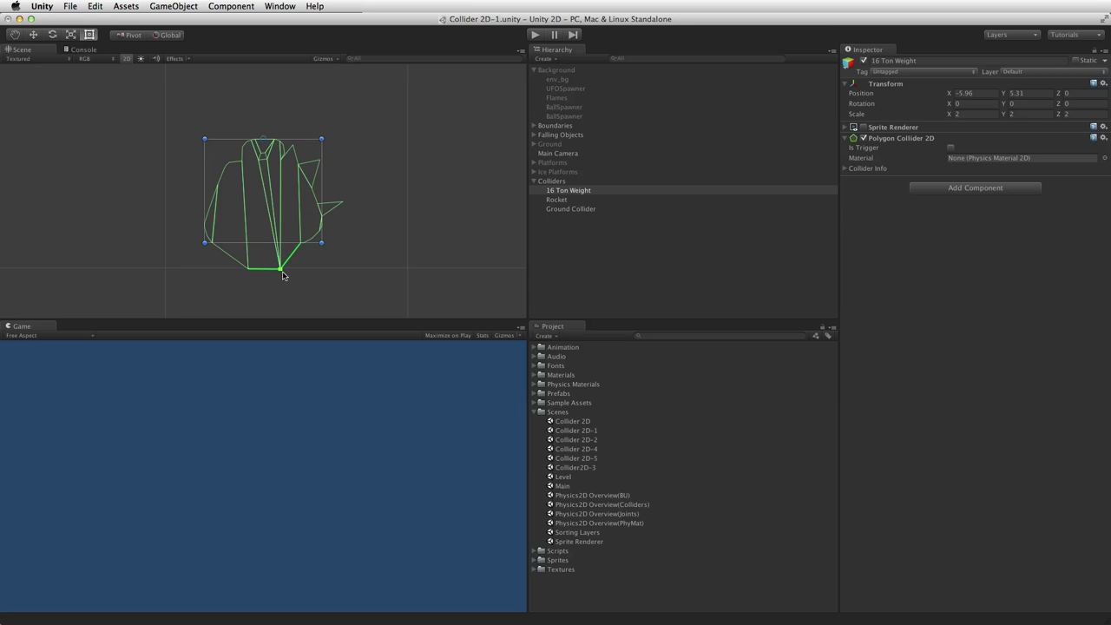
# Add a raised point and two more vertices to the Ground Collider's edge line.
pyautogui.click(560, 210)
pyautogui.moveTo(214, 229); pyautogui.dragTo(282, 206)
pyautogui.moveTo(345, 268); pyautogui.dragTo(341, 240)
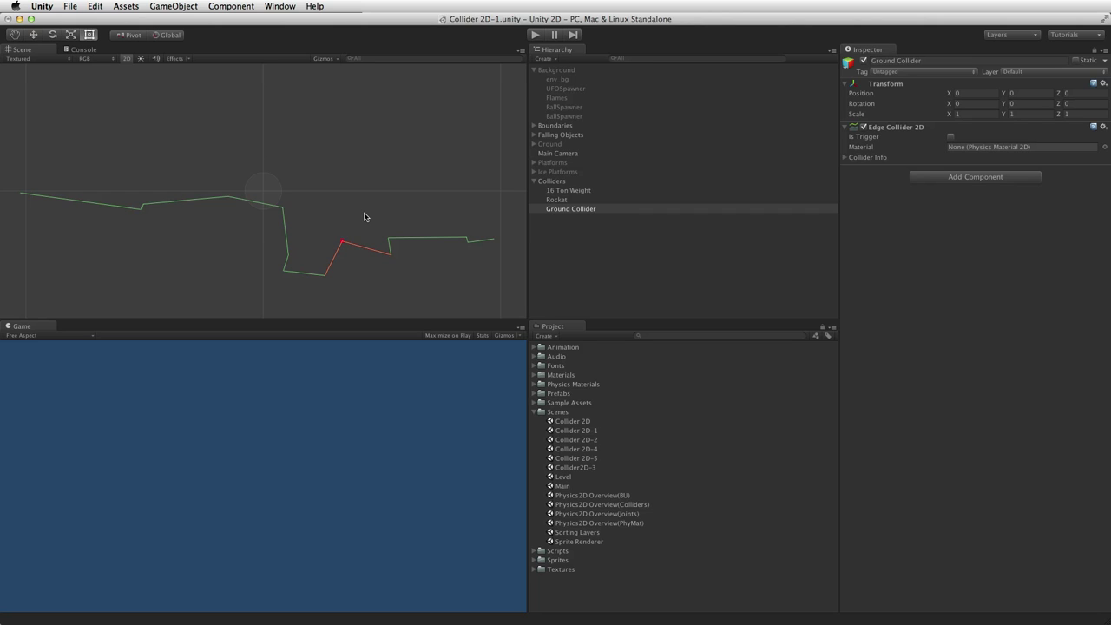
# Delete seven vertices, including the peak, from the Ground Collider's edge line.
pyautogui.keyDown('super'); pyautogui.click(388, 238); pyautogui.keyUp('super')
pyautogui.keyDown('super'); pyautogui.click(345, 241); pyautogui.keyUp('super')
pyautogui.keyDown('super'); pyautogui.click(288, 255); pyautogui.keyUp('super')
pyautogui.keyDown('super'); pyautogui.click(144, 206); pyautogui.keyUp('super')
pyautogui.keyDown('super'); pyautogui.click(226, 200); pyautogui.keyUp('super')
pyautogui.keyDown('super'); pyautogui.click(283, 208); pyautogui.keyUp('super')
pyautogui.keyDown('super'); pyautogui.click(324, 276); pyautogui.keyUp('super')
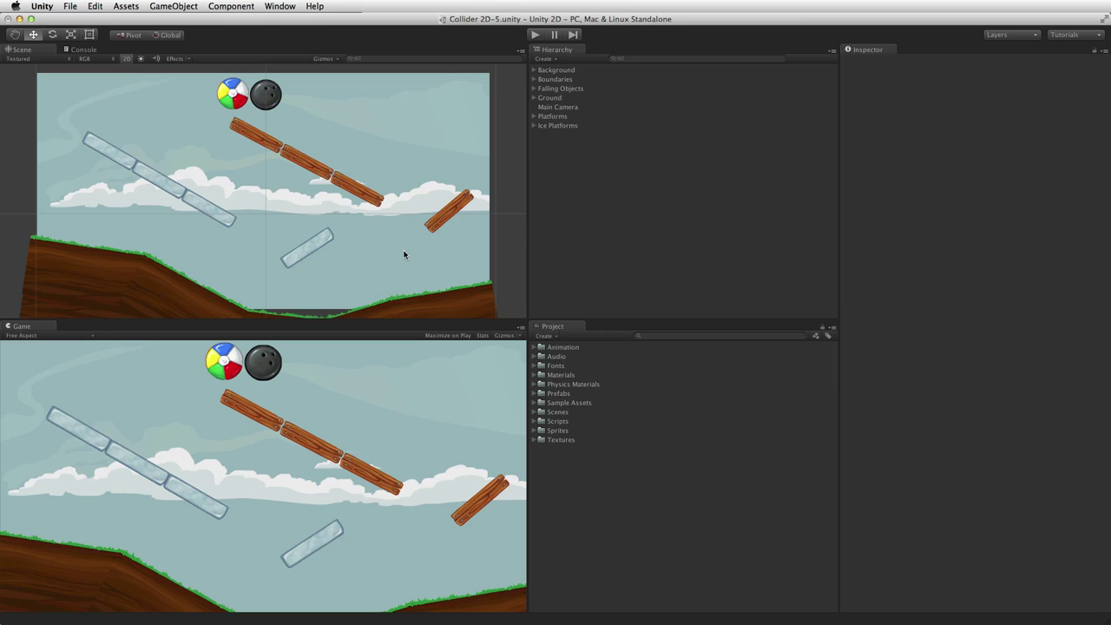
pyautogui.click(319, 242)
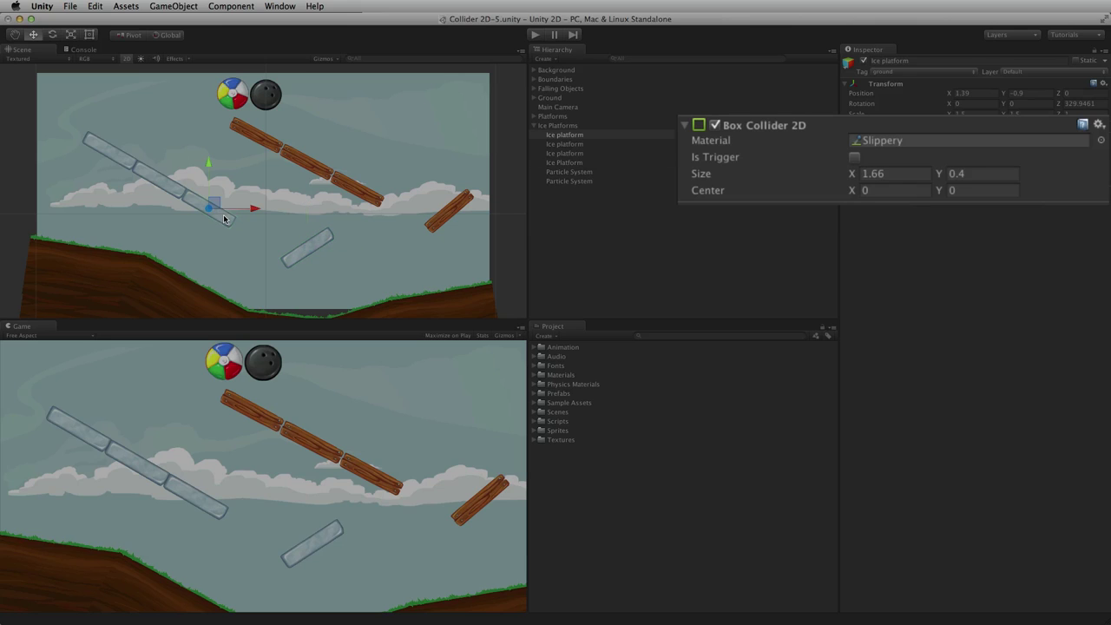
pyautogui.click(179, 187)
pyautogui.click(104, 153)
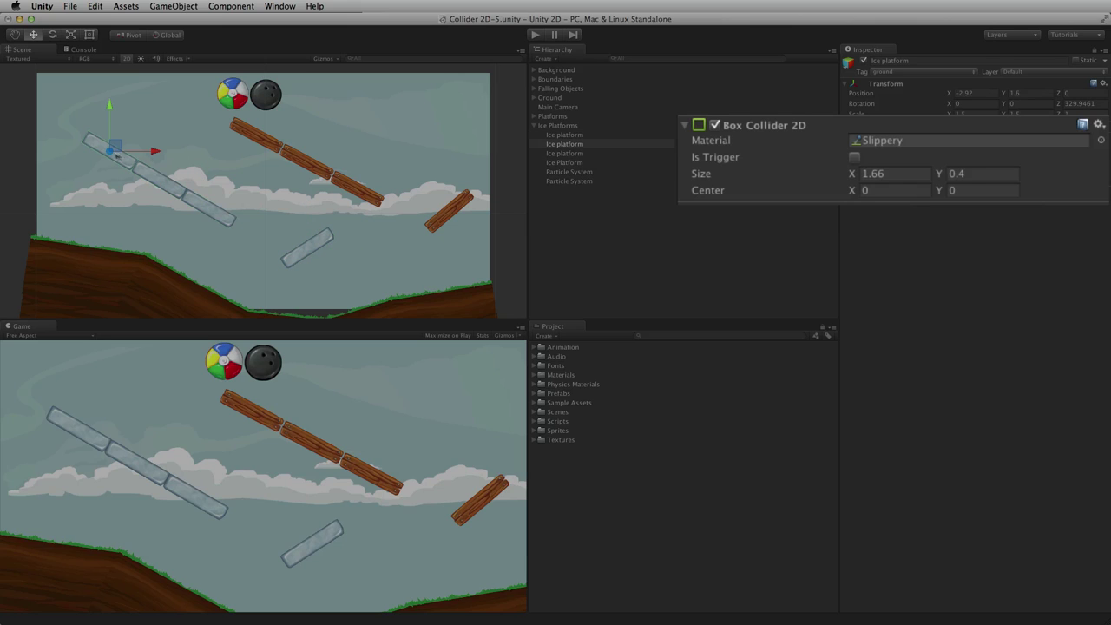
pyautogui.click(253, 141)
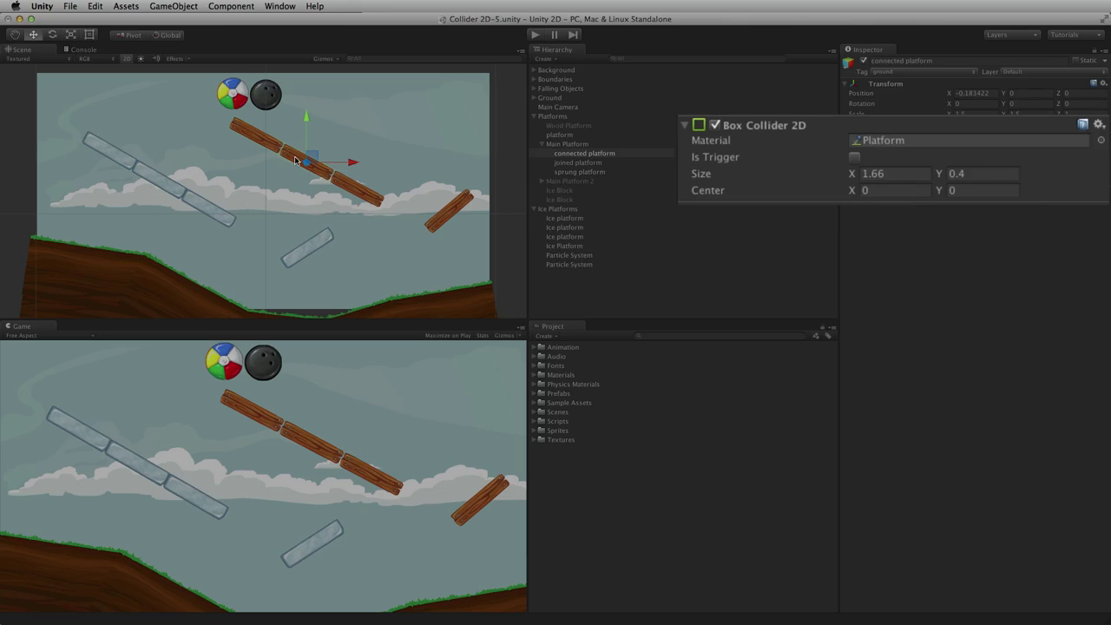
pyautogui.click(352, 186)
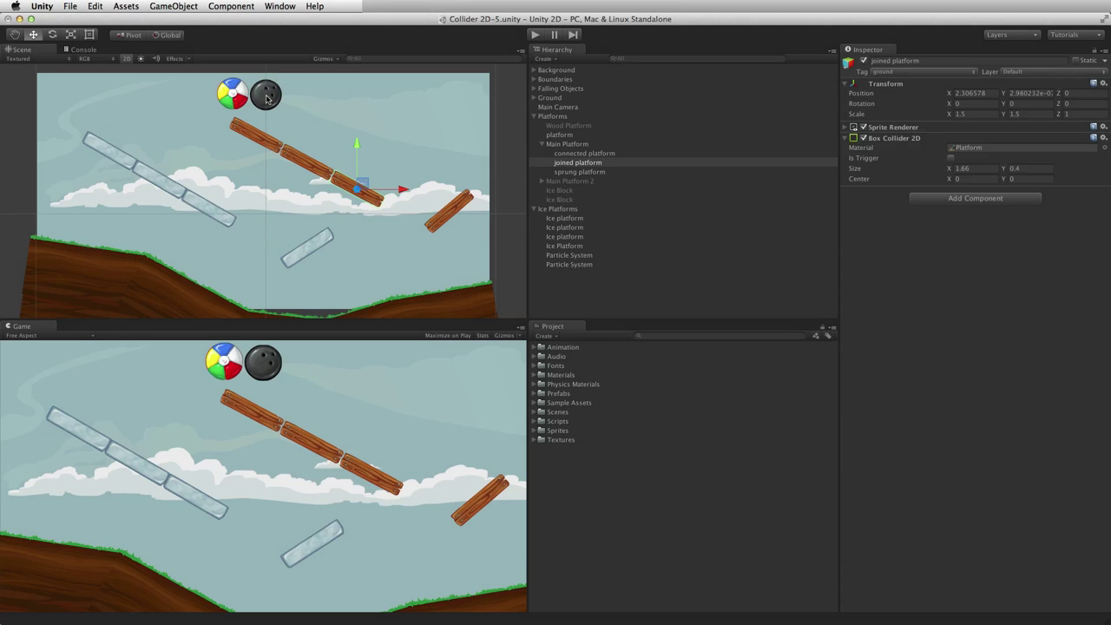
pyautogui.click(267, 97)
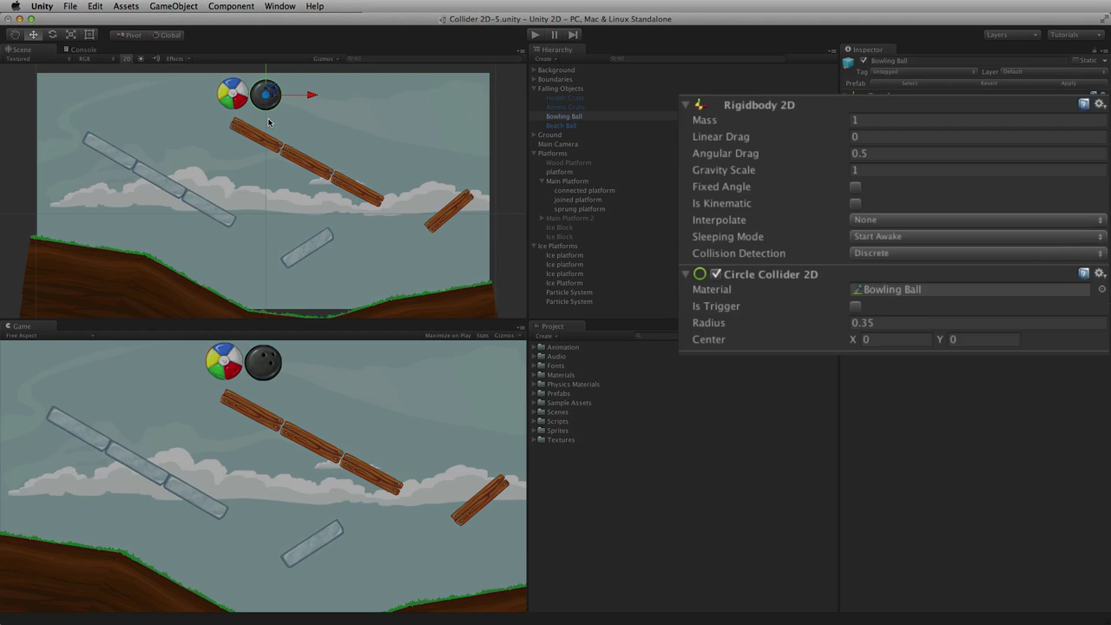
pyautogui.click(235, 97)
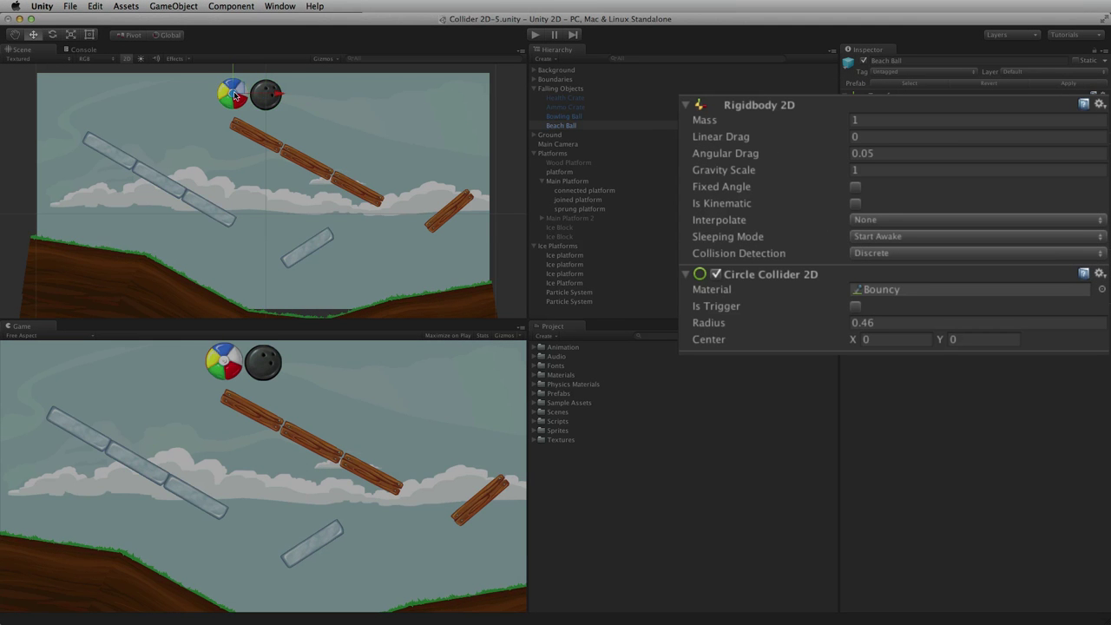